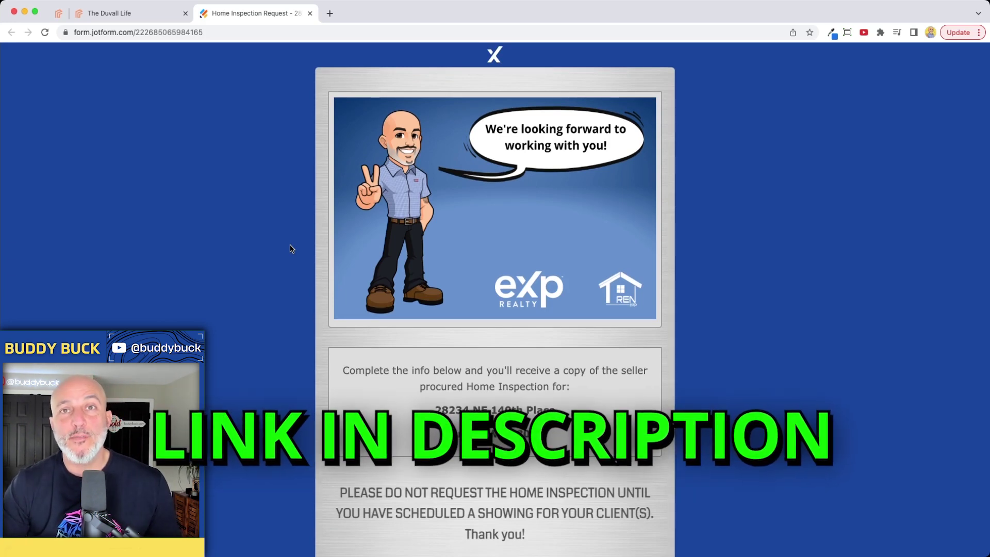
- Review the sample property website's inspection request form, photo galleries, video and floor plan with its photo hotspots
{"action": "scroll", "coordinate": [290, 248], "scroll_direction": "down", "scroll_amount": 3}
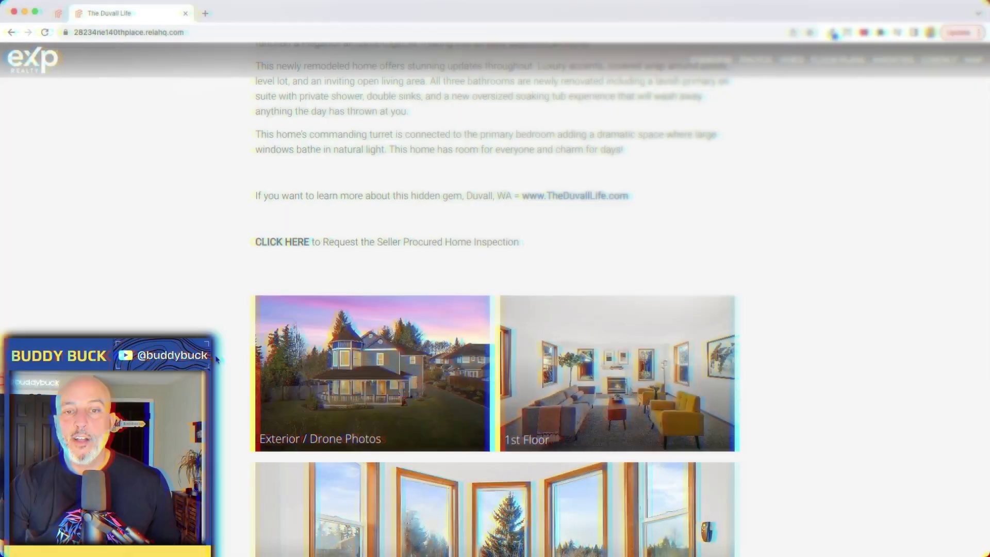
{"action": "scroll", "coordinate": [215, 359], "scroll_direction": "down", "scroll_amount": 5}
{"action": "scroll", "coordinate": [216, 359], "scroll_direction": "down", "scroll_amount": 1}
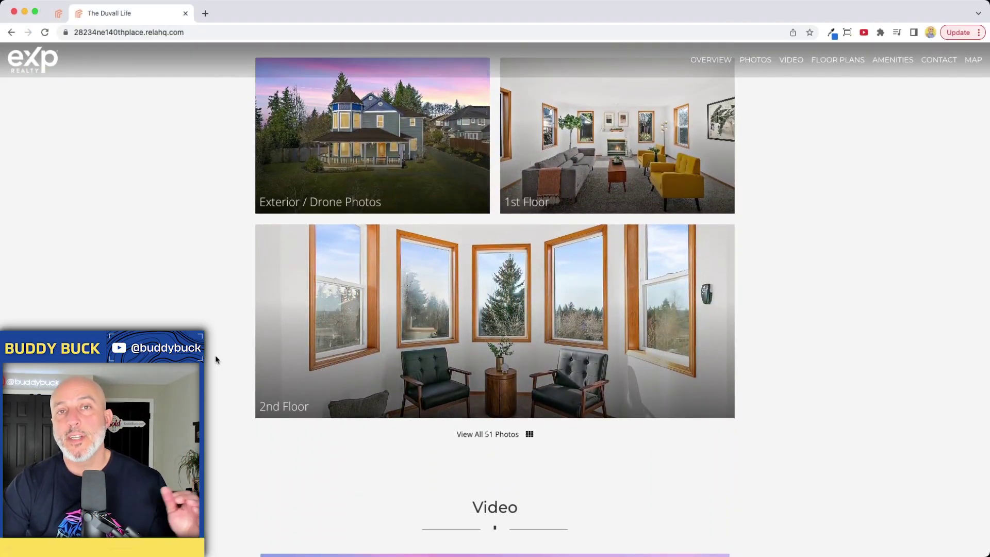
{"action": "scroll", "coordinate": [216, 359], "scroll_direction": "down", "scroll_amount": 3}
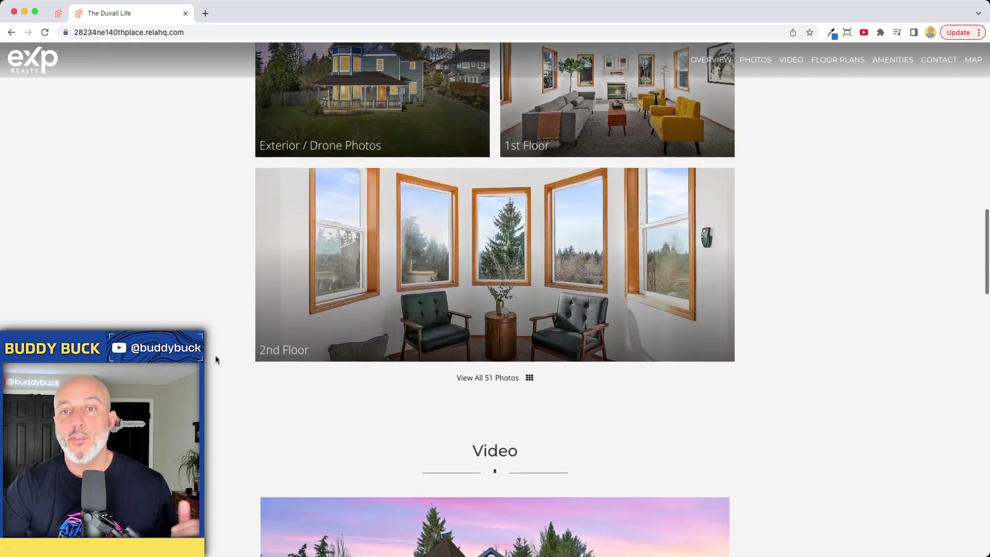
{"action": "scroll", "coordinate": [215, 359], "scroll_direction": "down", "scroll_amount": 14}
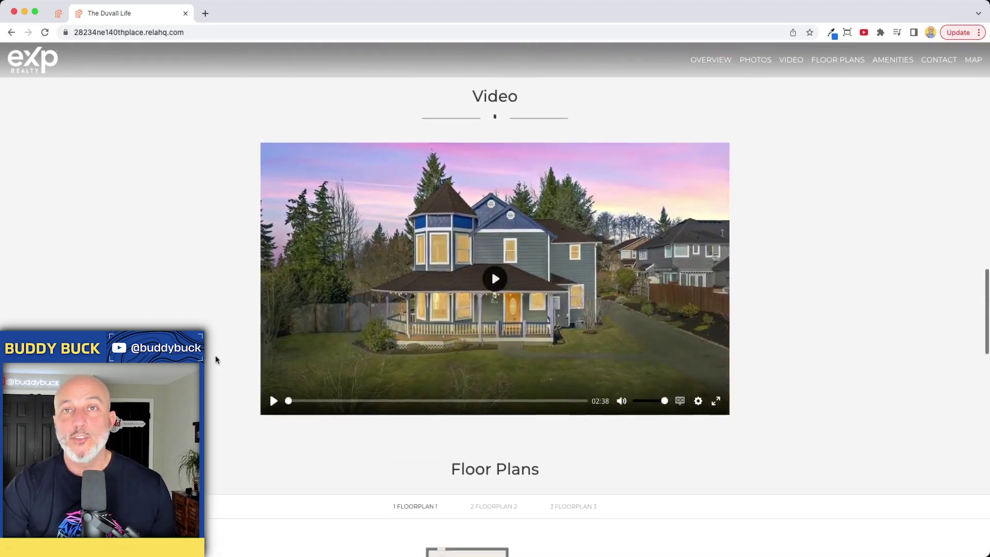
{"action": "scroll", "coordinate": [216, 360], "scroll_direction": "down", "scroll_amount": 9}
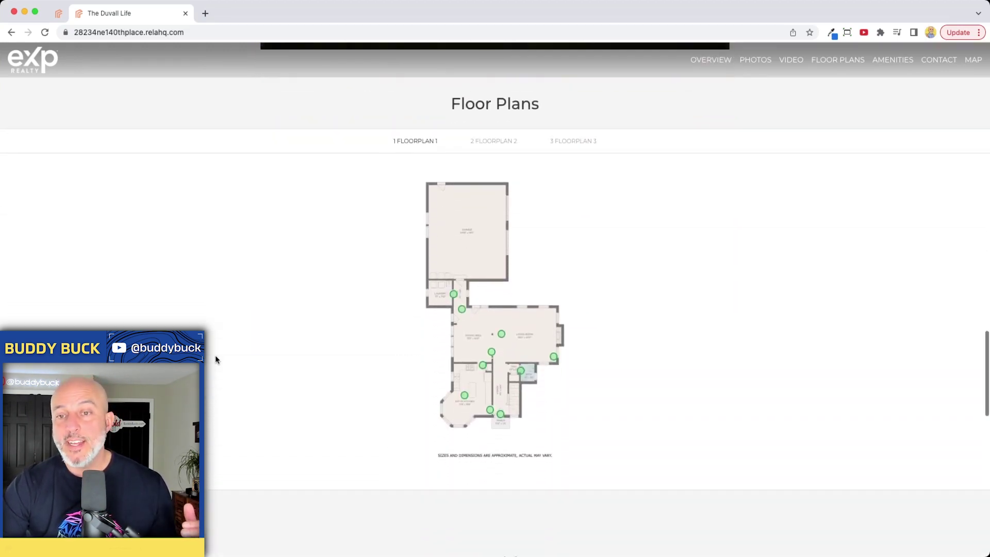
{"action": "mouse_move", "coordinate": [483, 367]}
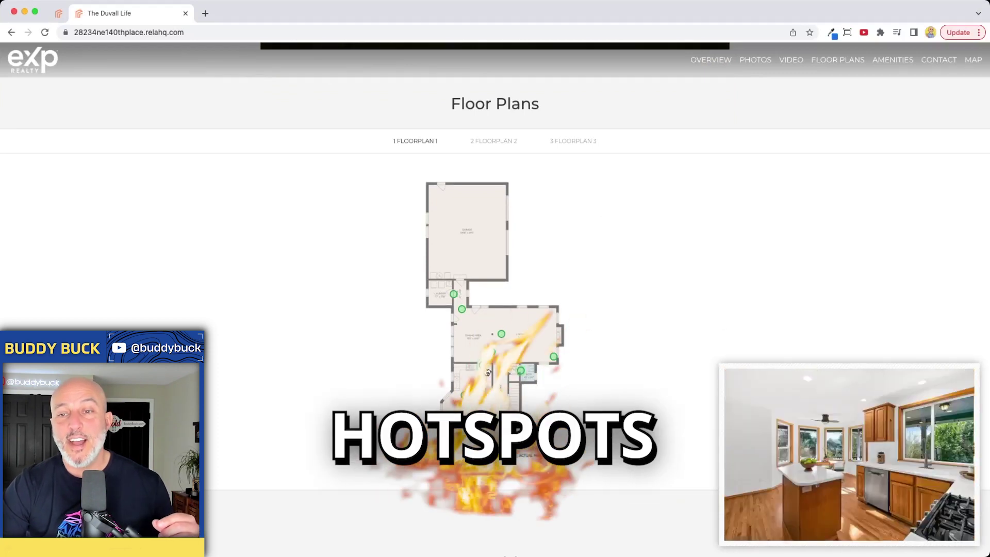
{"action": "mouse_move", "coordinate": [464, 396]}
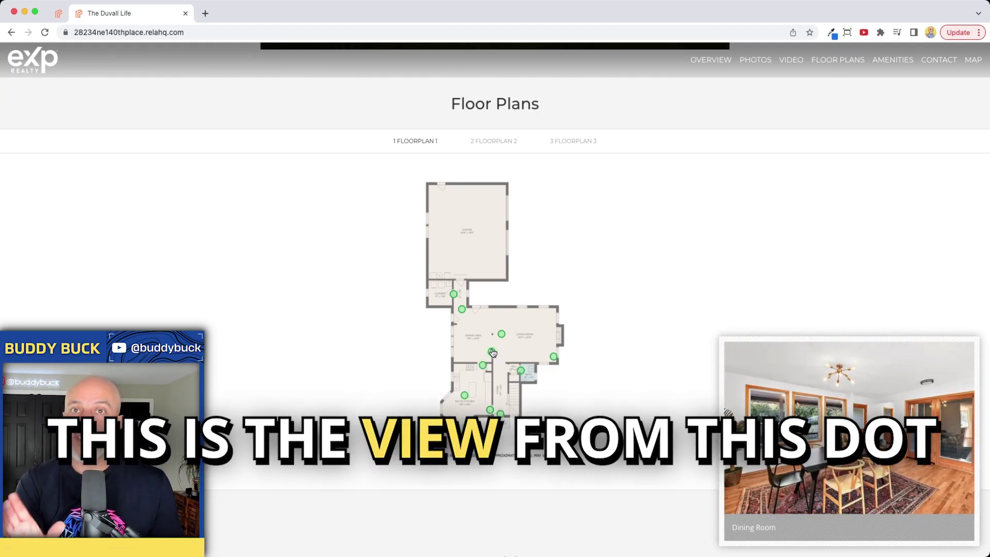
- Examine the amenities list, agent card, contact form and map in the remaining sections of the property website
{"action": "scroll", "coordinate": [493, 352], "scroll_direction": "down", "scroll_amount": 10}
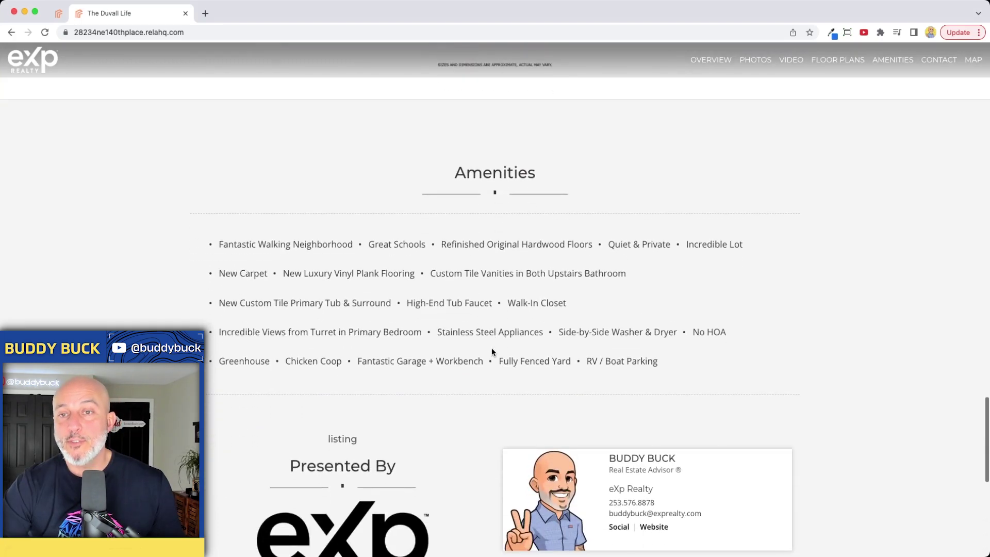
{"action": "scroll", "coordinate": [491, 351], "scroll_direction": "down", "scroll_amount": 5}
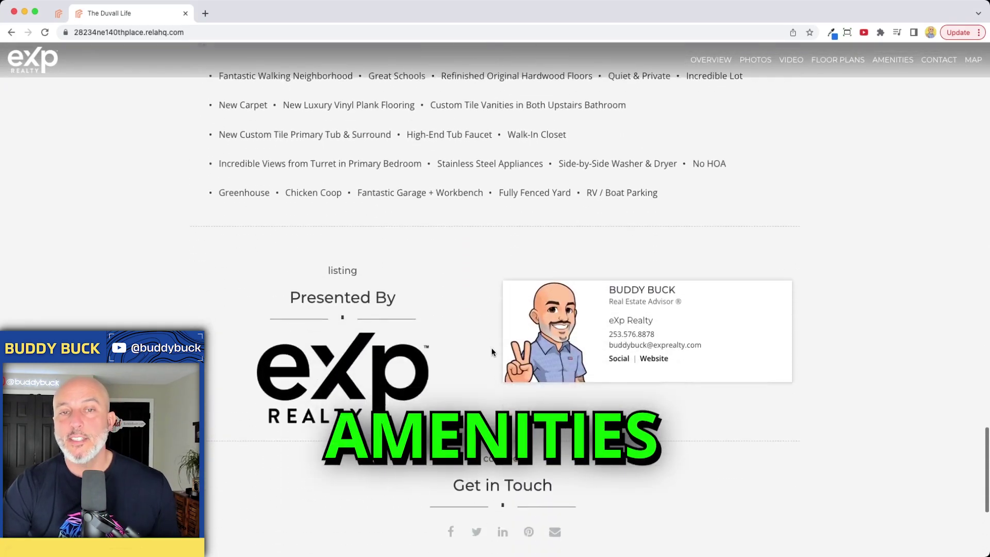
{"action": "scroll", "coordinate": [491, 351], "scroll_direction": "down", "scroll_amount": 3}
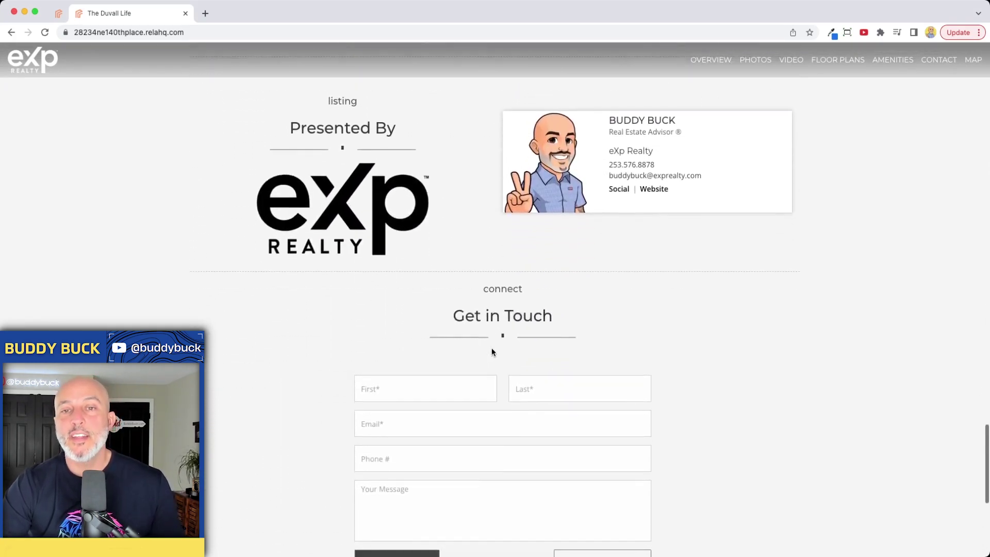
{"action": "scroll", "coordinate": [492, 352], "scroll_direction": "down", "scroll_amount": 4}
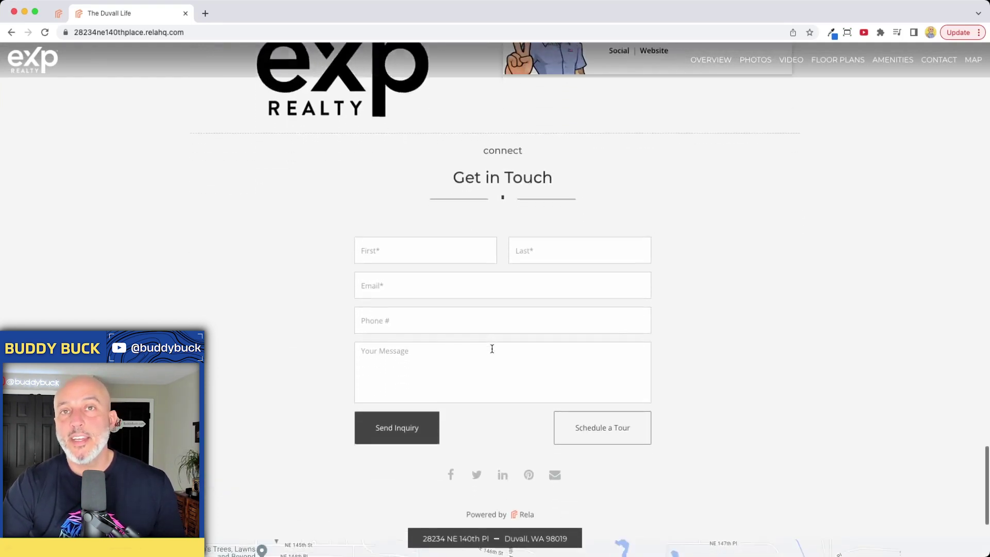
{"action": "scroll", "coordinate": [491, 348], "scroll_direction": "down", "scroll_amount": 4}
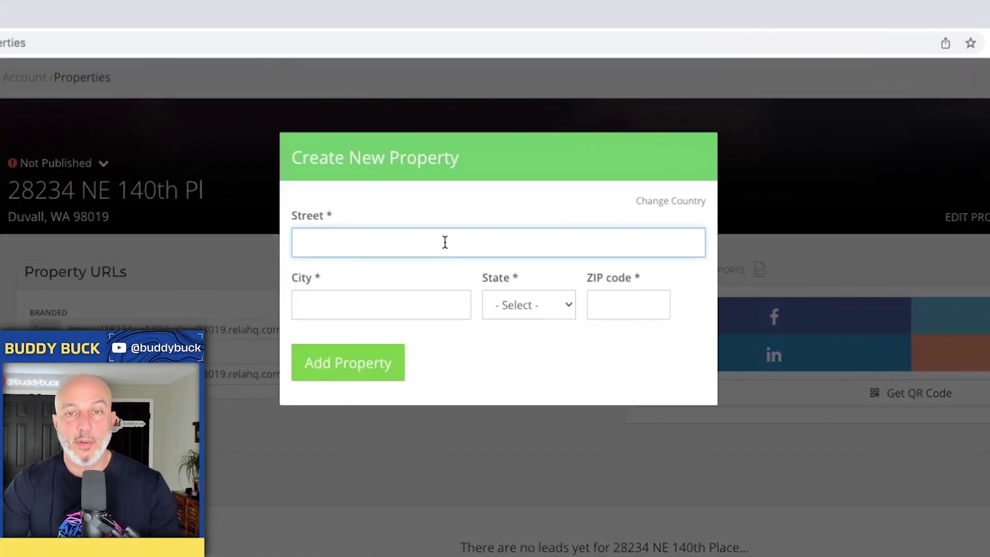
- Enter the listing's address in the new property form and add the property
{"action": "left_click", "coordinate": [428, 274]}
{"action": "left_click", "coordinate": [339, 359]}
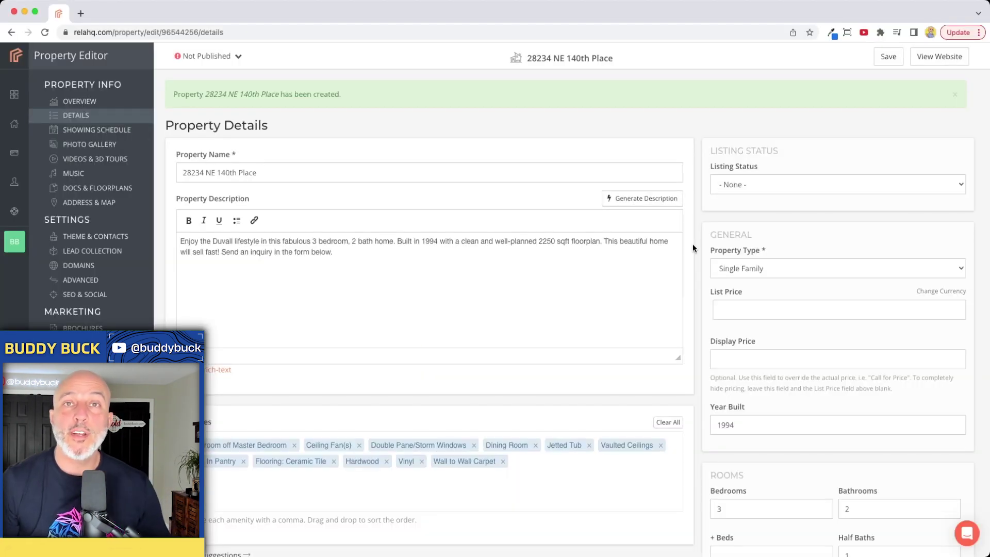
- Generate a listing description and replace the existing property description with the full generated text
{"action": "left_click", "coordinate": [635, 199]}
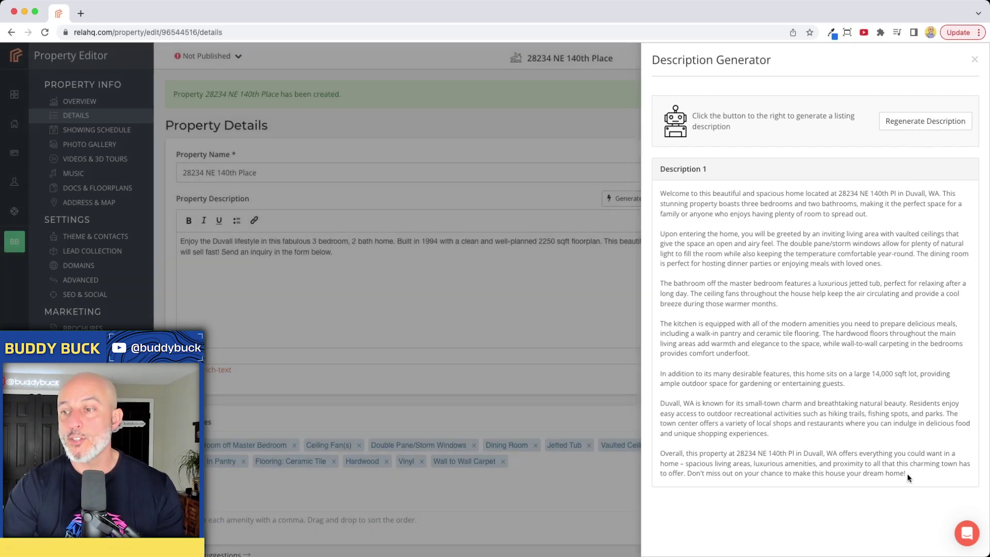
{"action": "left_click_drag", "start_coordinate": [907, 473], "coordinate": [655, 196]}
{"action": "left_click", "coordinate": [410, 224]}
{"action": "left_click", "coordinate": [489, 278]}
{"action": "key", "text": "ctrl+a"}
{"action": "key", "text": "super+v"}
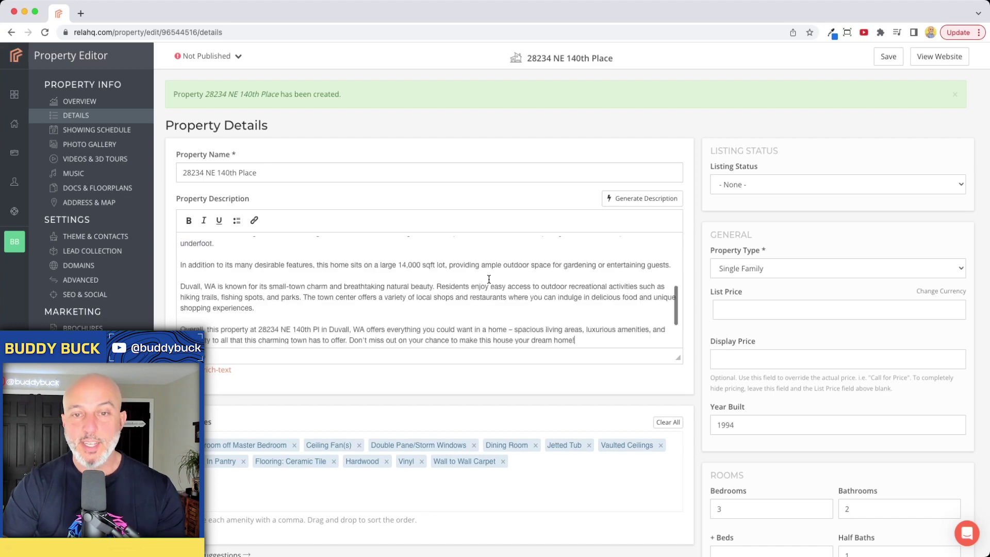
- Add Heated Floors, Hardwood Floors and Ocean Views to the property's amenities from the suggestions
{"action": "scroll", "coordinate": [465, 400], "scroll_direction": "down", "scroll_amount": 2}
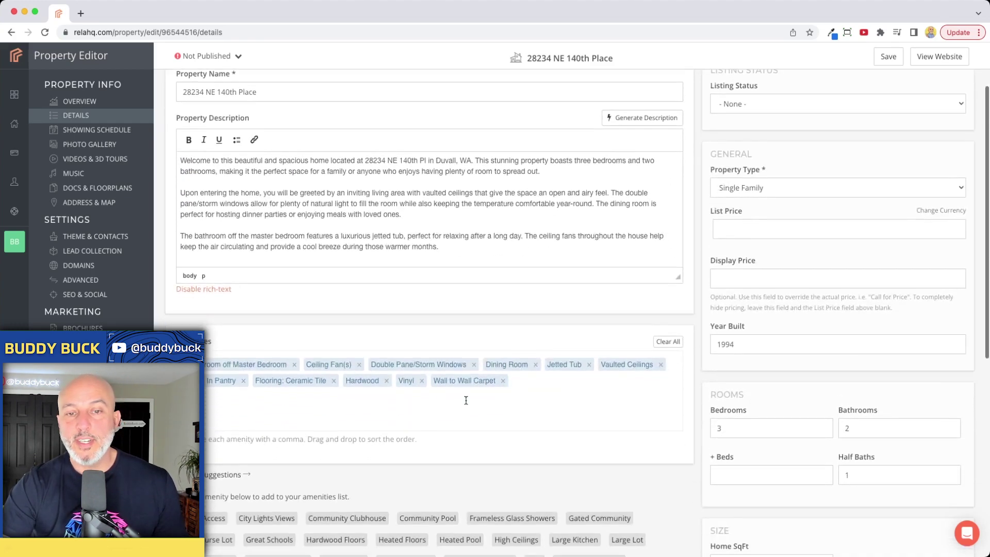
{"action": "scroll", "coordinate": [533, 388], "scroll_direction": "down", "scroll_amount": 3}
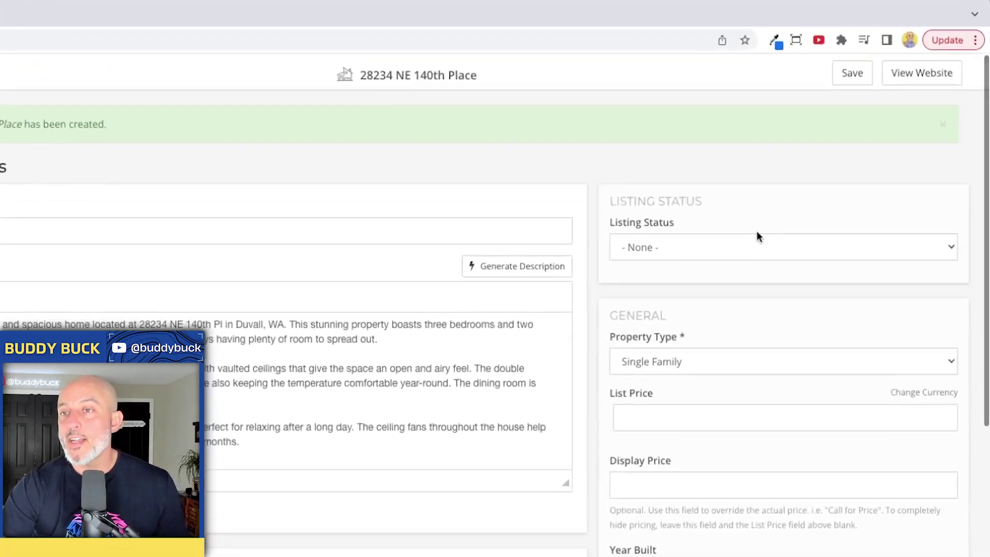
- Set the listing status to Custom Status with the text "AVAILABLE NOW"
{"action": "left_click", "coordinate": [756, 253]}
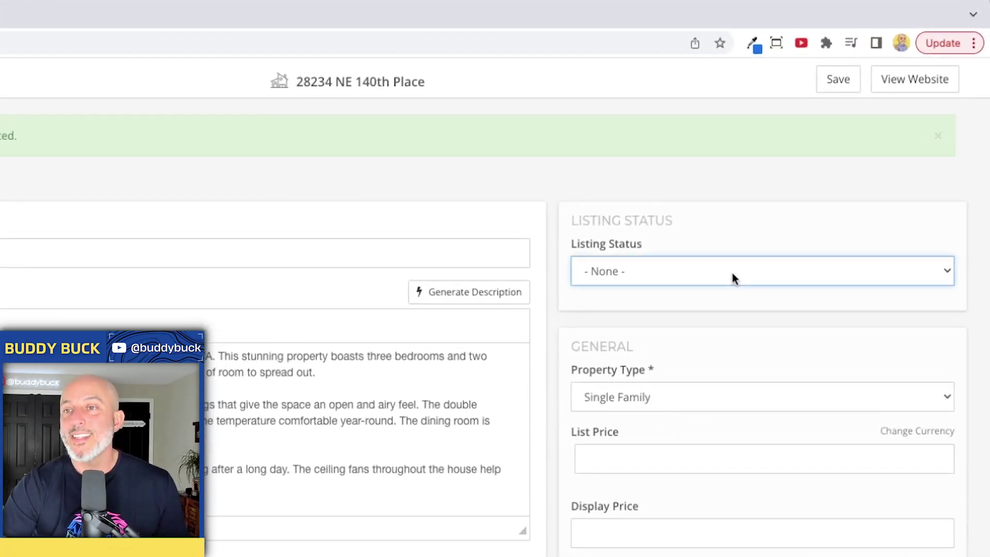
{"action": "left_click", "coordinate": [675, 349]}
{"action": "left_click", "coordinate": [628, 318]}
{"action": "left_click", "coordinate": [669, 347]}
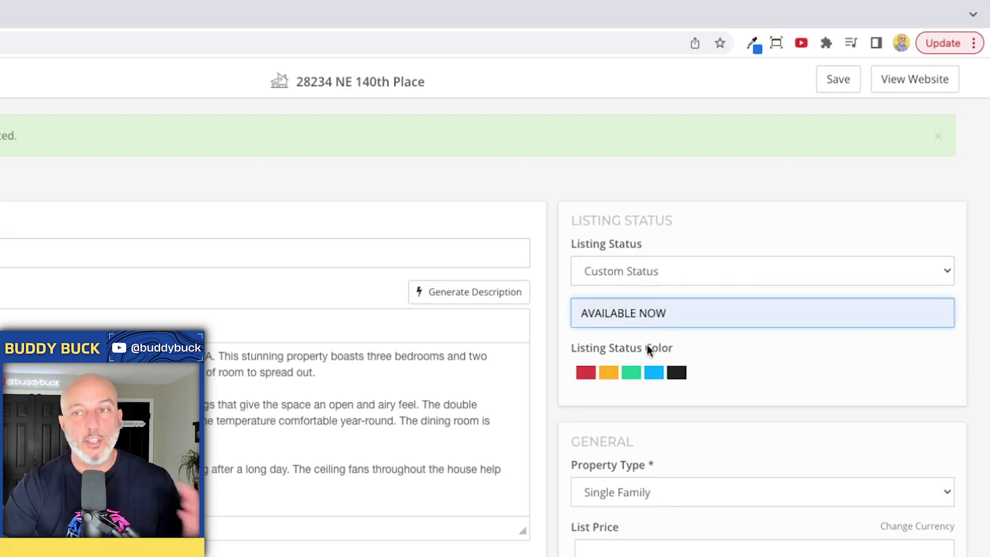
- Set the property's list price to 1,050,000
{"action": "scroll", "coordinate": [642, 464], "scroll_direction": "down", "scroll_amount": 3}
{"action": "left_click", "coordinate": [641, 405]}
{"action": "left_click", "coordinate": [692, 481]}
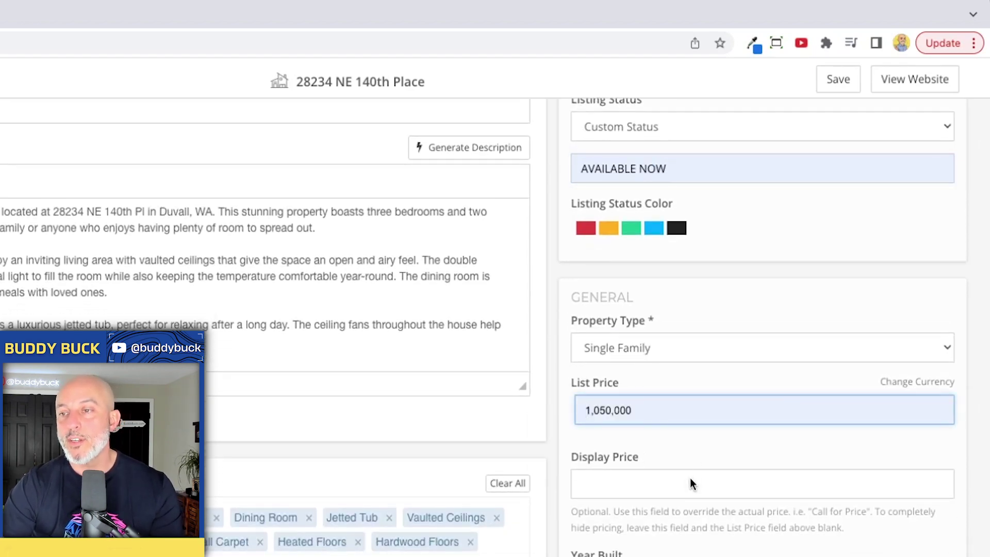
- Review the property's room, size, garage and description fields, and open the open house dates section
{"action": "scroll", "coordinate": [642, 454], "scroll_direction": "down", "scroll_amount": 3}
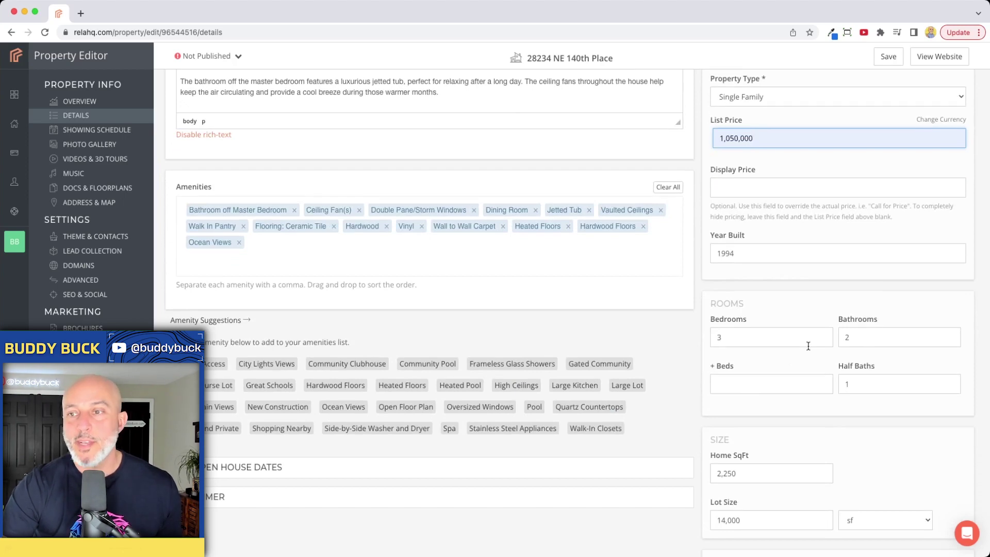
{"action": "scroll", "coordinate": [807, 345], "scroll_direction": "down", "scroll_amount": 4}
{"action": "scroll", "coordinate": [807, 349], "scroll_direction": "down", "scroll_amount": 2}
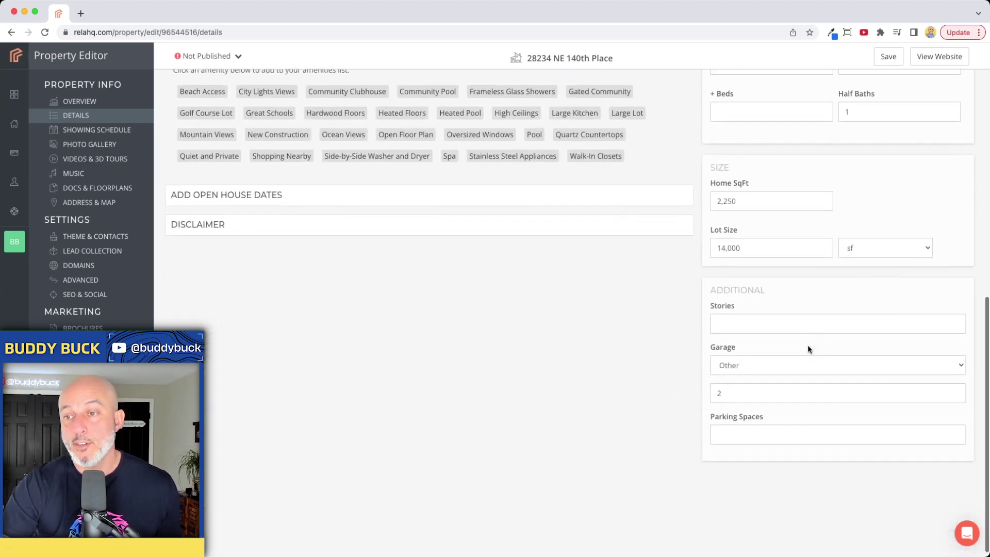
{"action": "scroll", "coordinate": [807, 348], "scroll_direction": "up", "scroll_amount": 15}
{"action": "scroll", "coordinate": [450, 269], "scroll_direction": "down", "scroll_amount": 5}
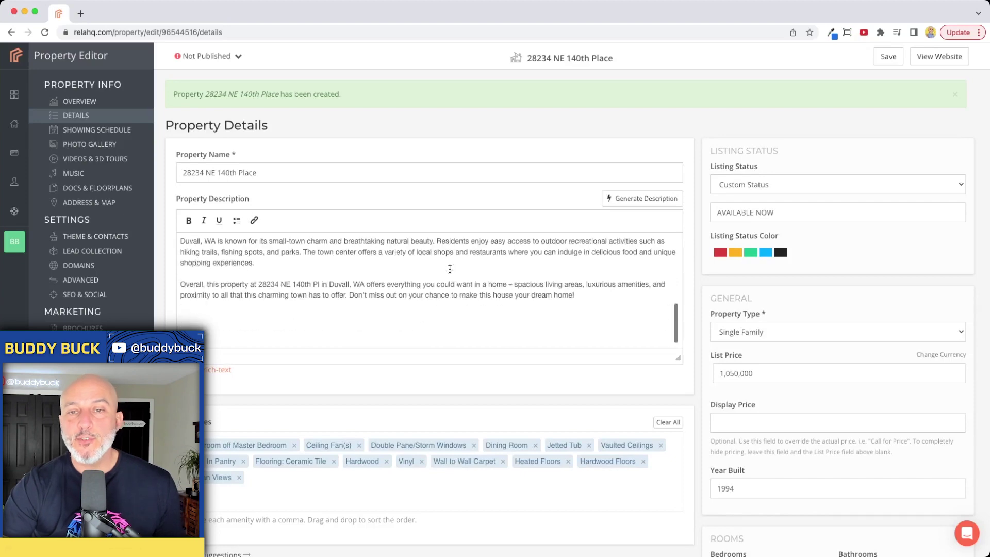
{"action": "scroll", "coordinate": [452, 377], "scroll_direction": "down", "scroll_amount": 8}
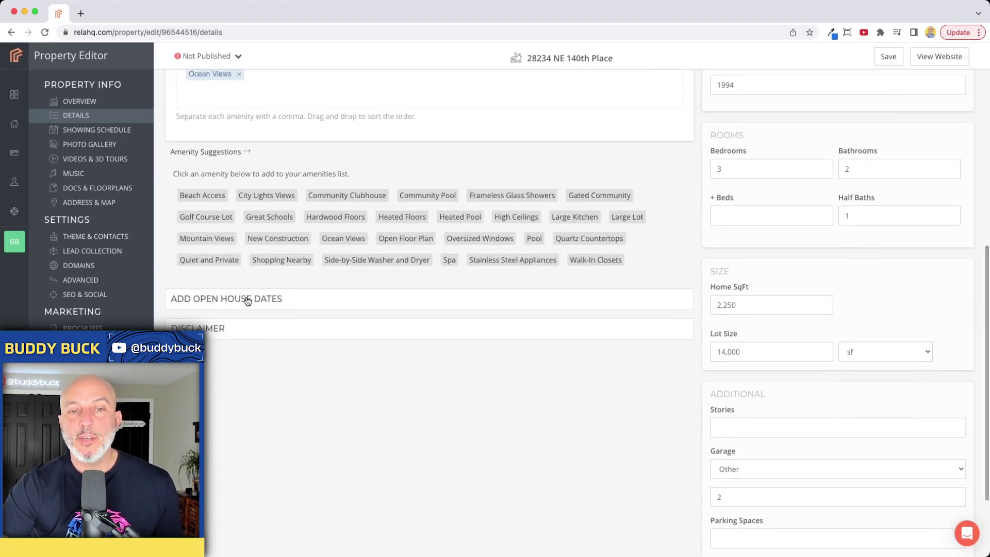
{"action": "left_click", "coordinate": [246, 299]}
{"action": "scroll", "coordinate": [305, 364], "scroll_direction": "down", "scroll_amount": 2}
{"action": "scroll", "coordinate": [304, 366], "scroll_direction": "down", "scroll_amount": 2}
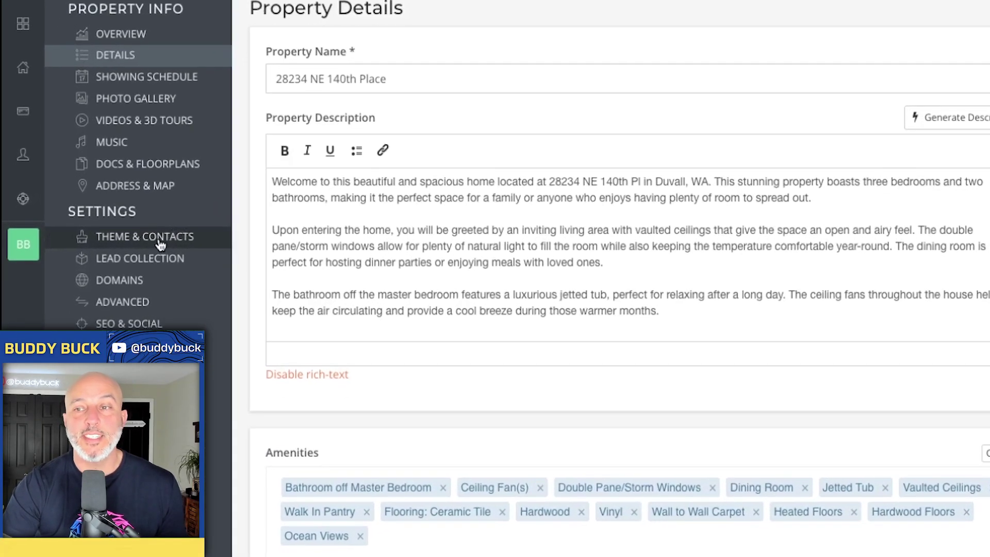
- Look over the webpage theme choices and the listing agent's contact card, and save the webpage settings
{"action": "left_click", "coordinate": [175, 243]}
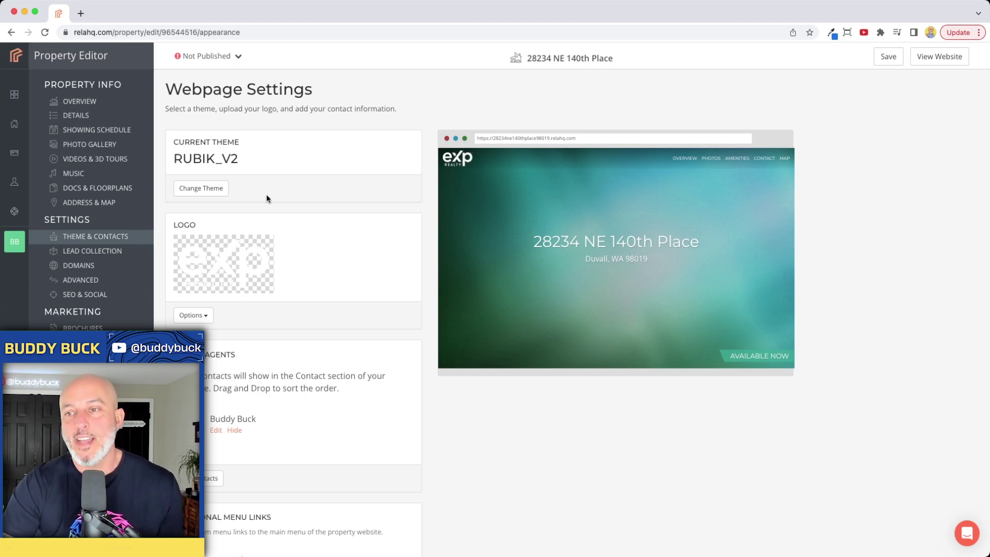
{"action": "left_click", "coordinate": [212, 190]}
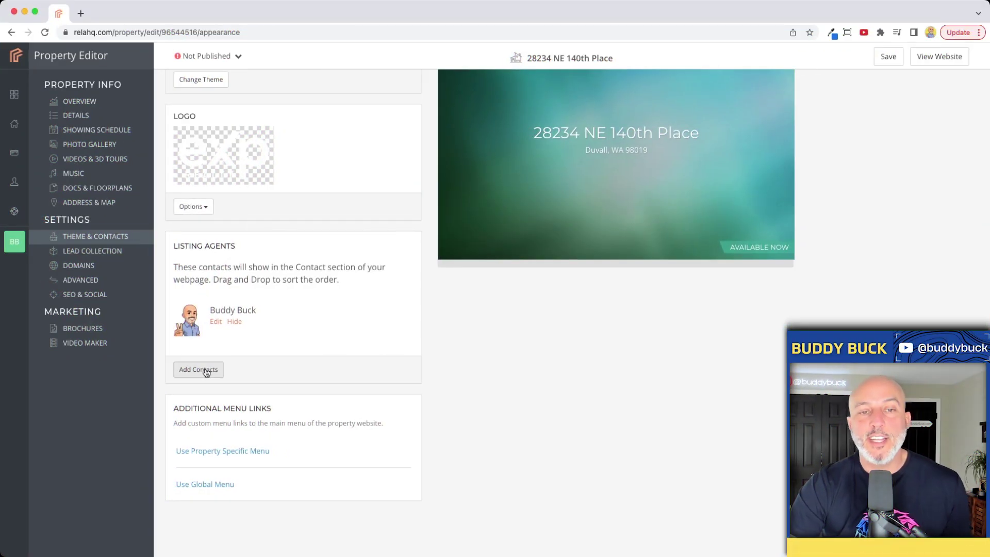
{"action": "left_click", "coordinate": [206, 372]}
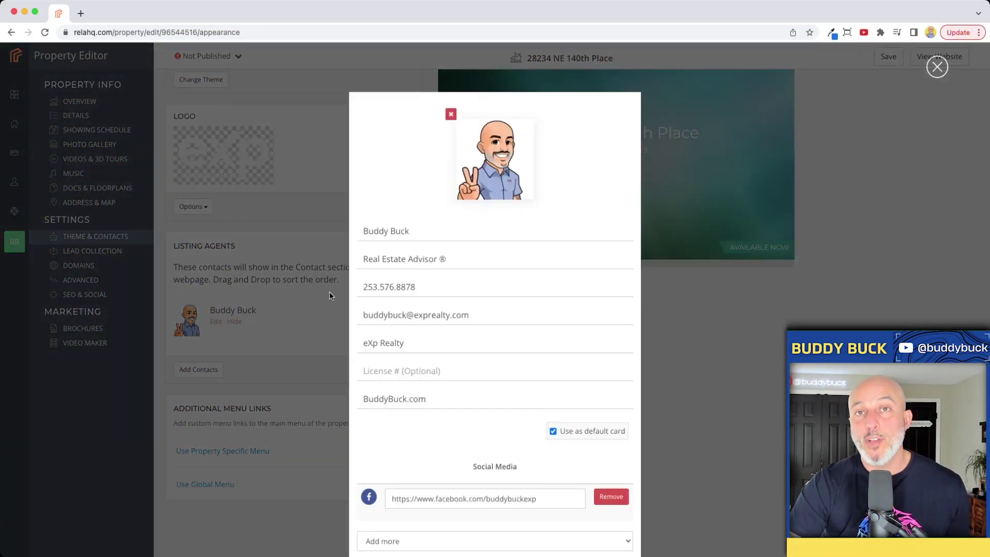
{"action": "scroll", "coordinate": [471, 283], "scroll_direction": "down", "scroll_amount": 1}
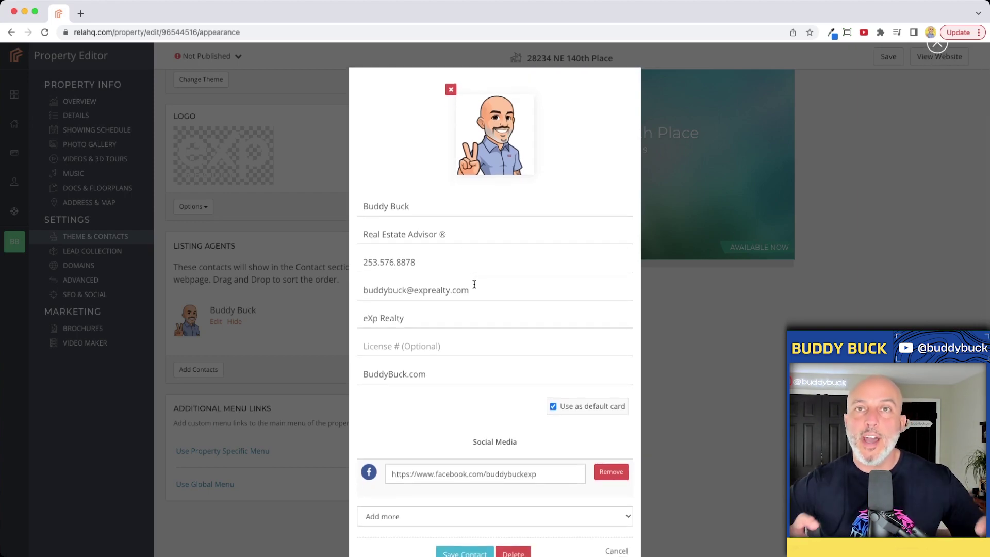
{"action": "key", "text": "Escape"}
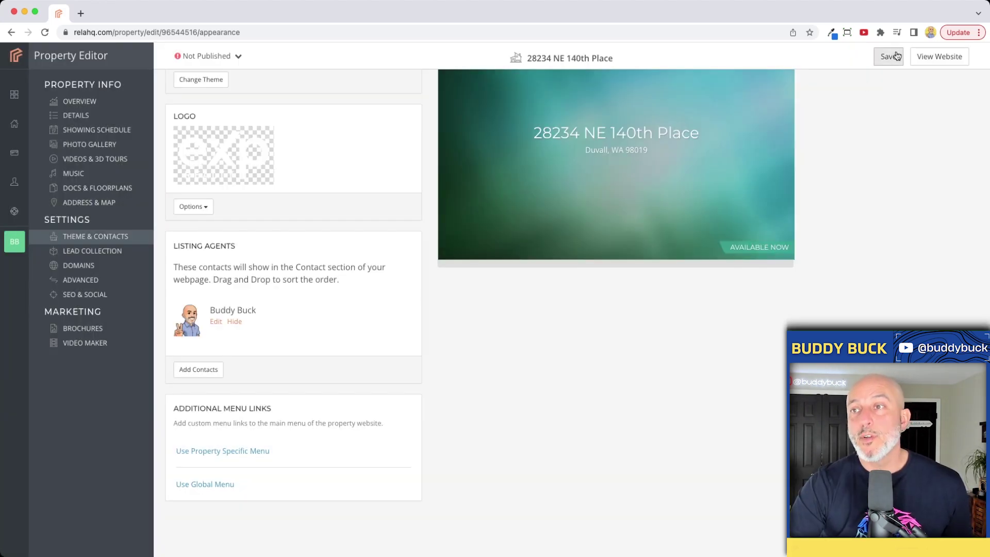
{"action": "left_click", "coordinate": [894, 56]}
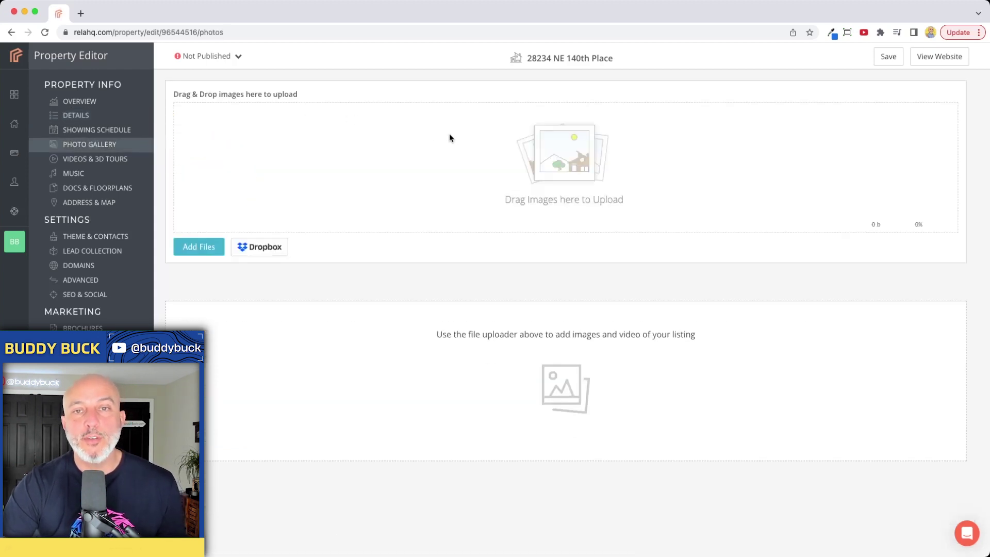
- Upload ten property images to the photo gallery and save the property
{"action": "left_click", "coordinate": [198, 247]}
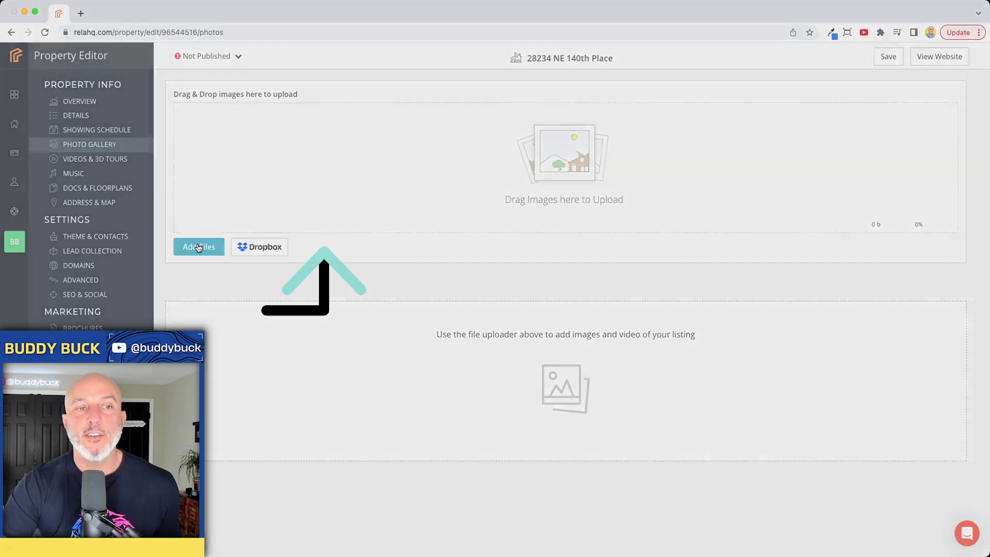
{"action": "key", "text": "Return"}
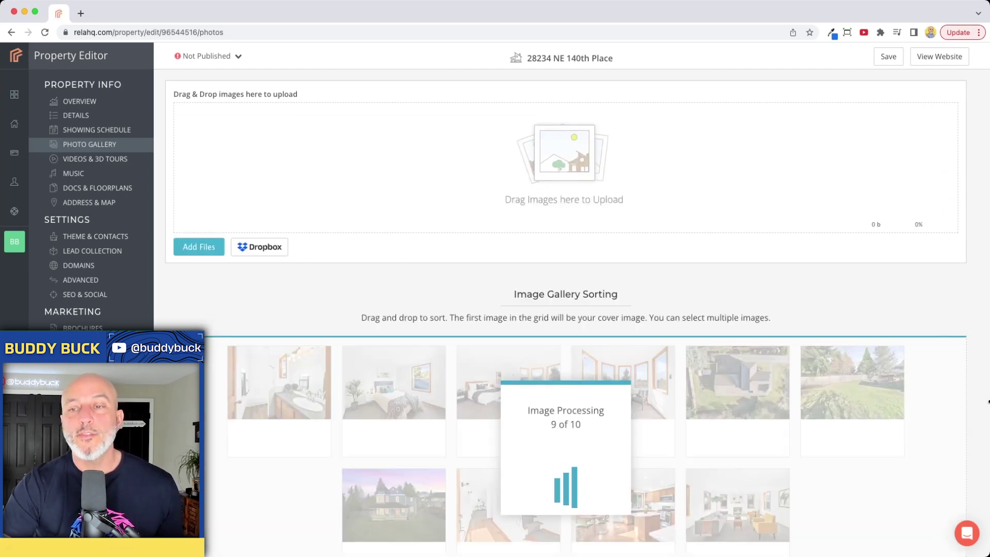
{"action": "left_click", "coordinate": [888, 58]}
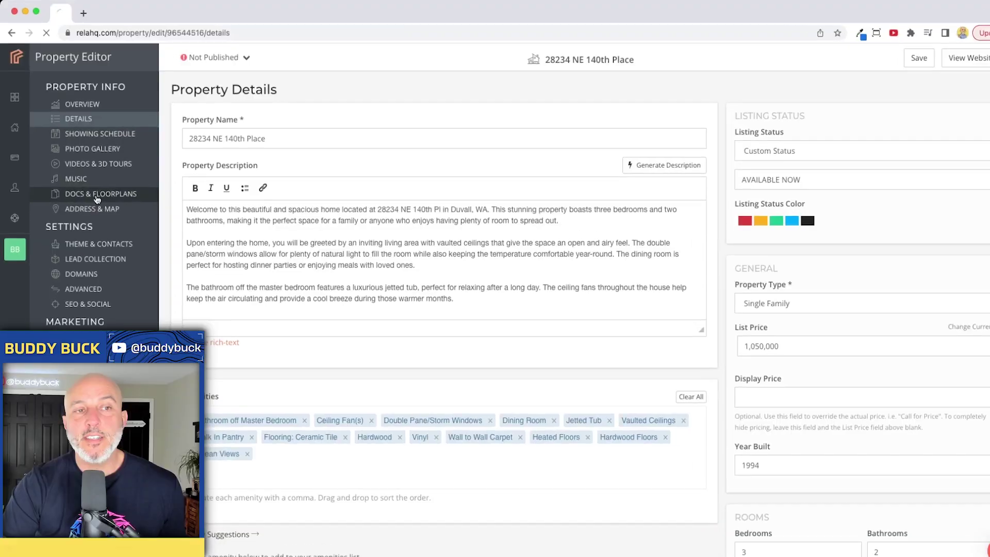
- Open the property's documents and floor plans section
{"action": "left_click", "coordinate": [110, 194]}
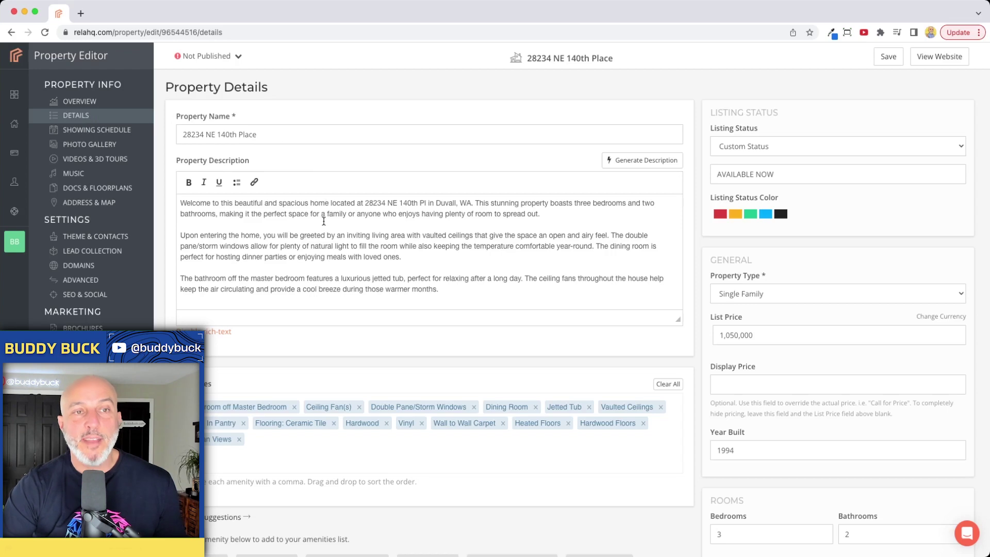
- Save the property details and open the preview of the property website
{"action": "scroll", "coordinate": [426, 361], "scroll_direction": "down", "scroll_amount": 5}
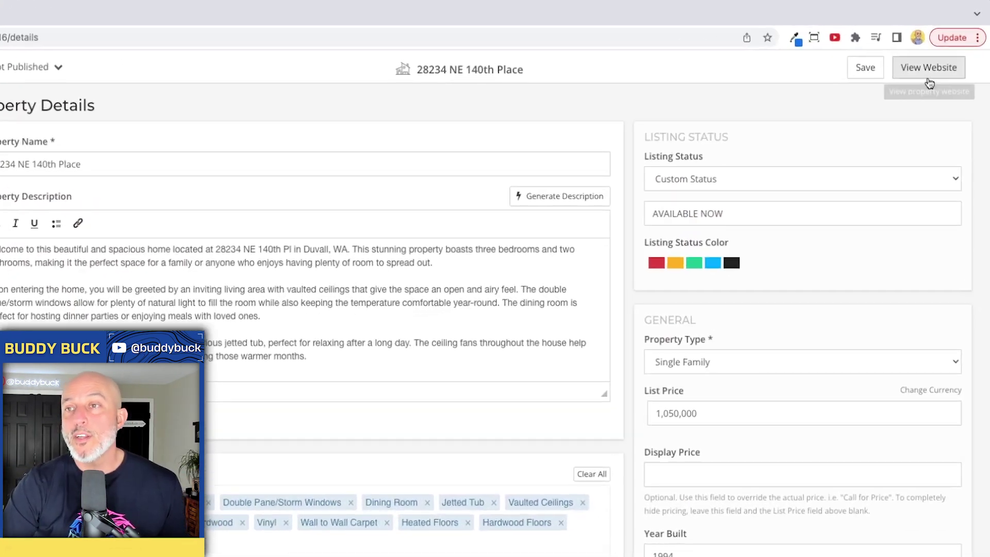
{"action": "left_click", "coordinate": [879, 73]}
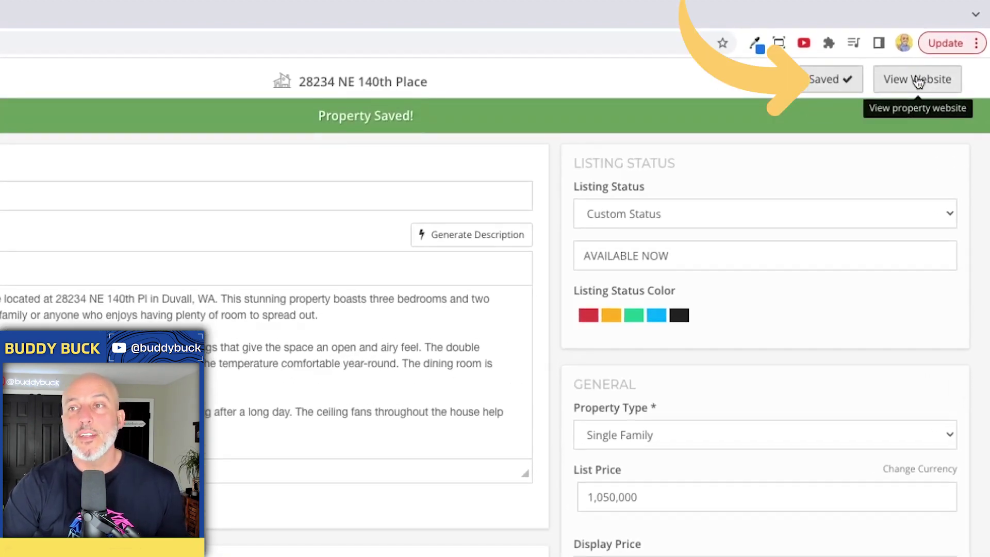
{"action": "left_click", "coordinate": [918, 81]}
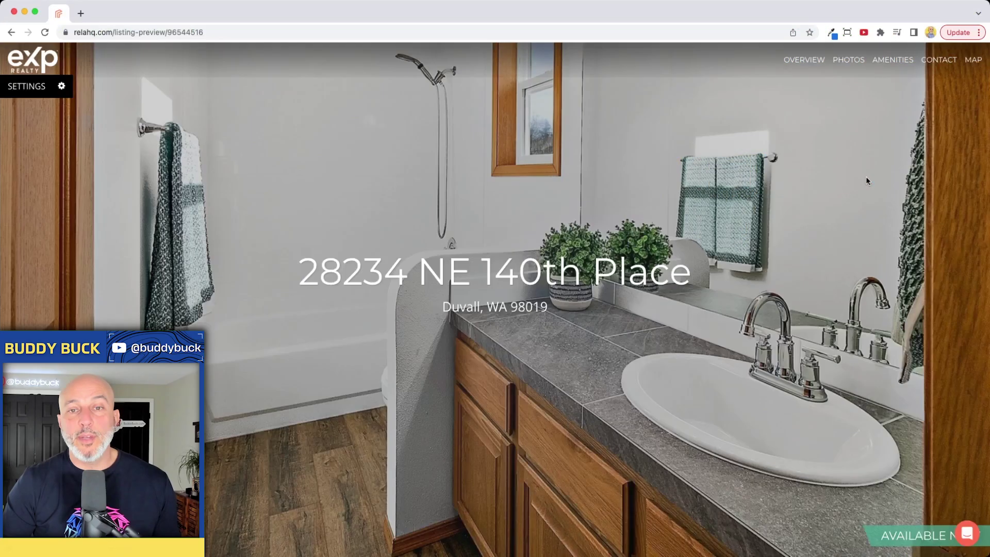